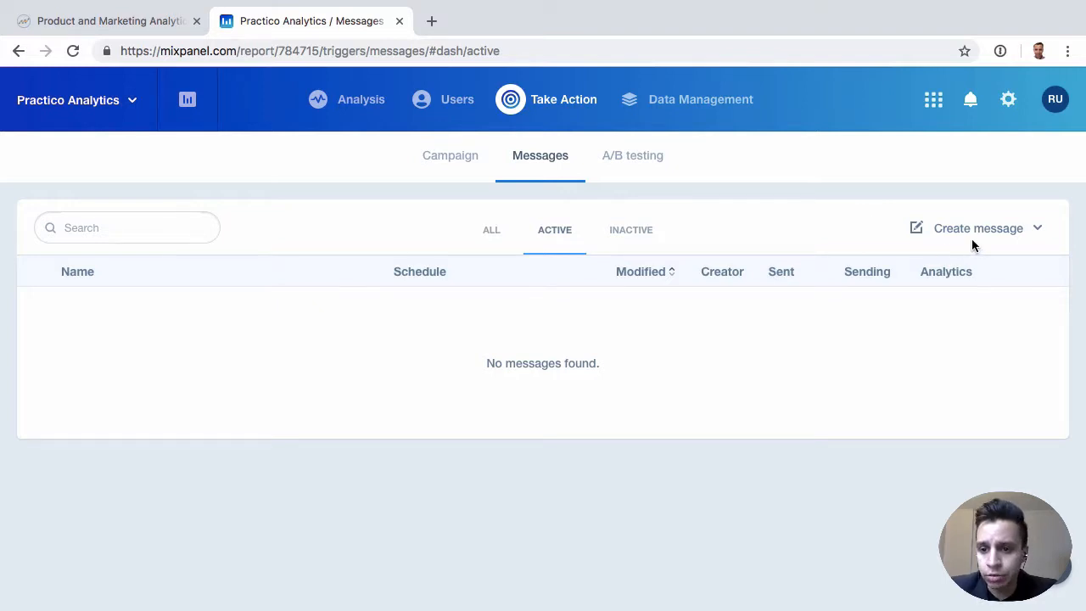
Create a new email message and name it "Test Email"
left_click(1004, 236)
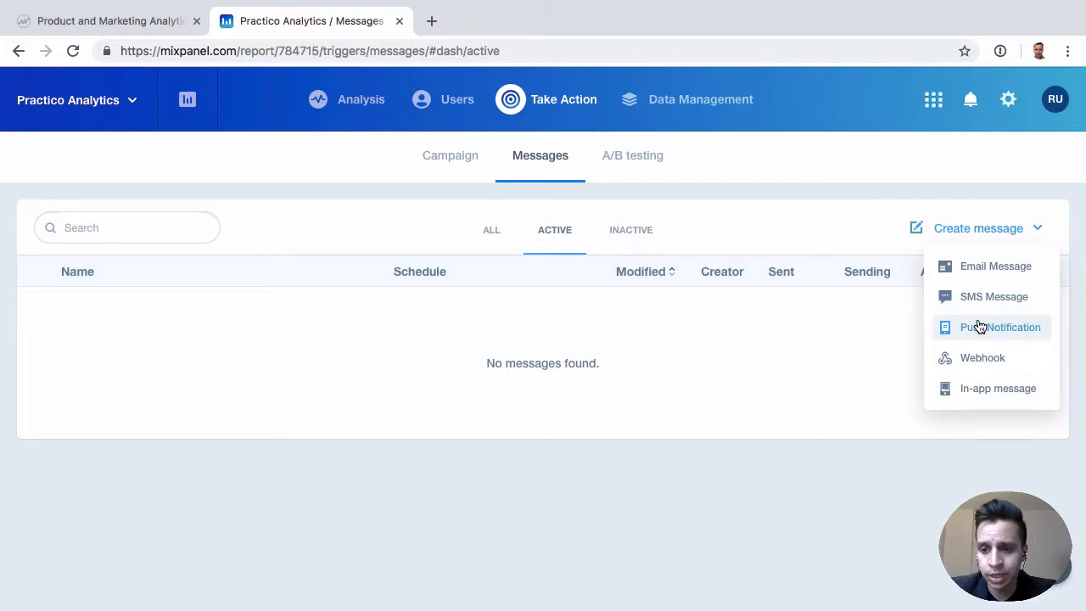
left_click(1011, 279)
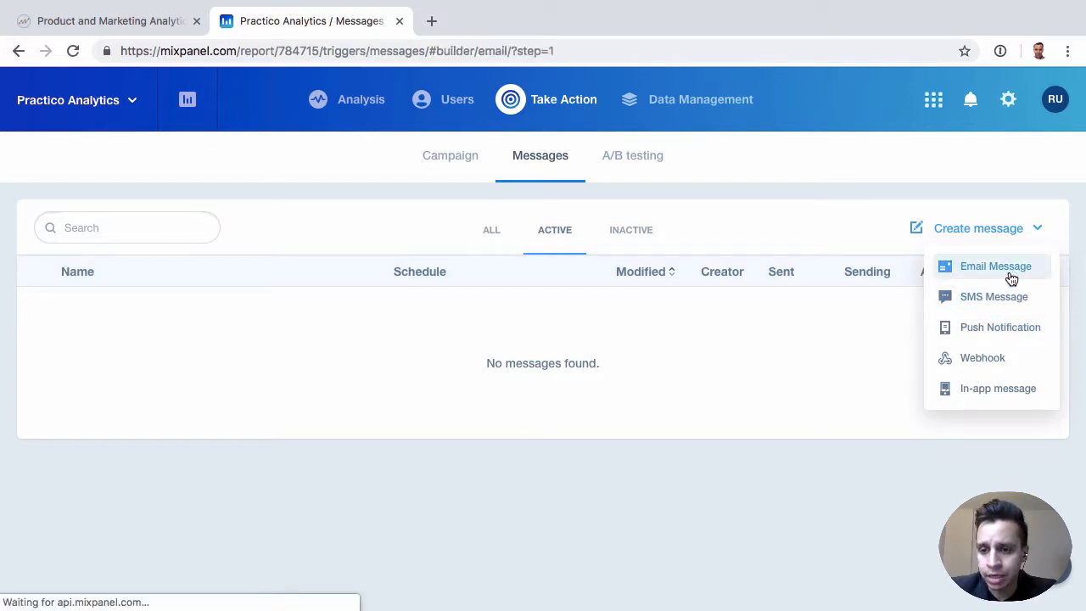
scroll(308, 351, "down", 3)
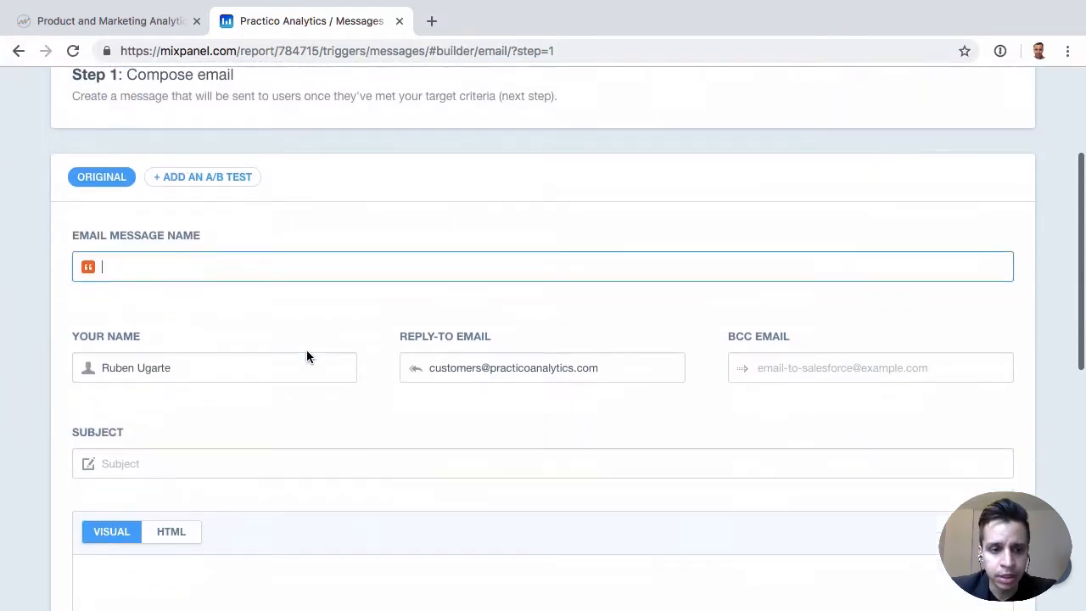
type("Te")
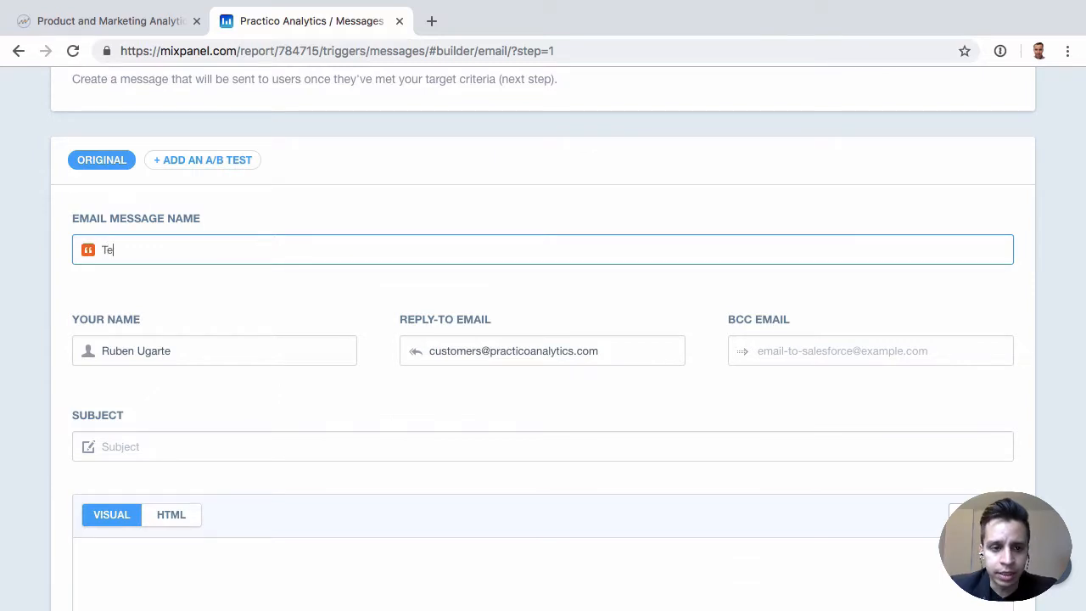
type("st Email")
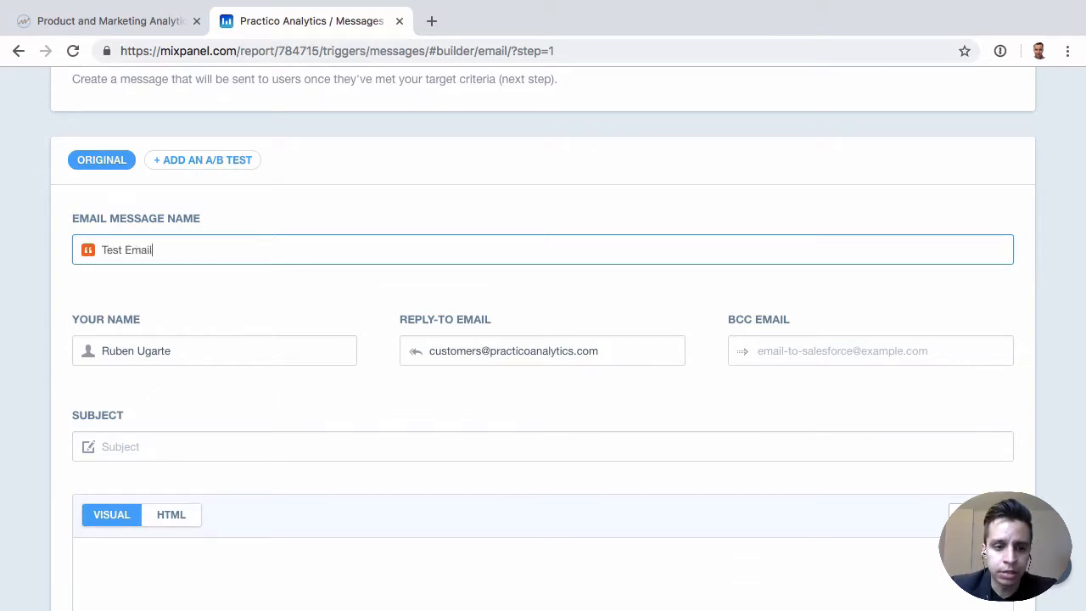
Set the email subject to "Test Subject" and write "Test body." as the message body
left_click(267, 445)
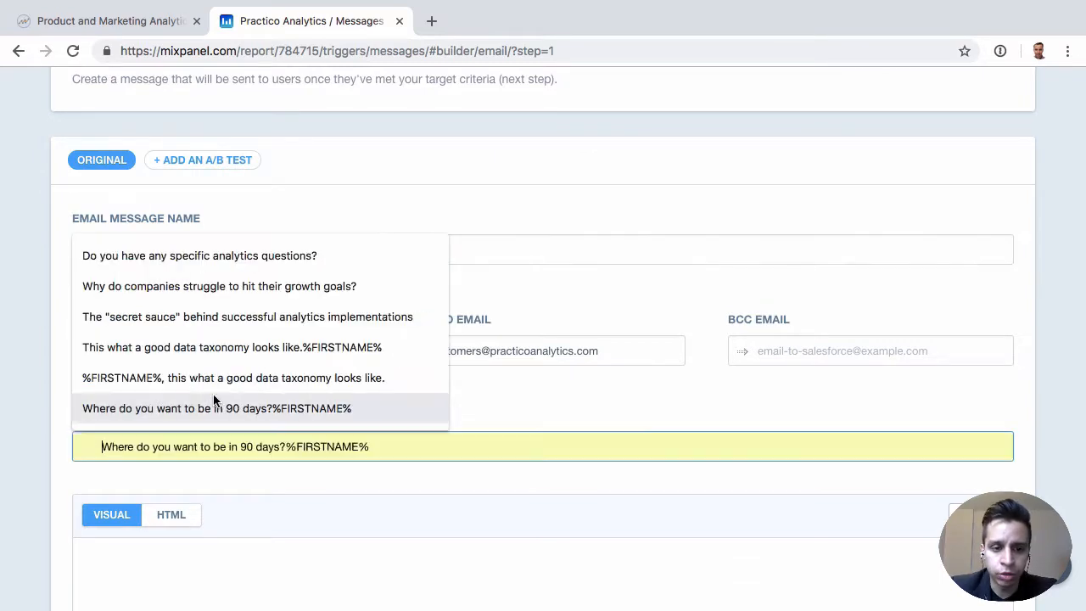
left_click(462, 397)
left_click(226, 446)
type("Test Subject")
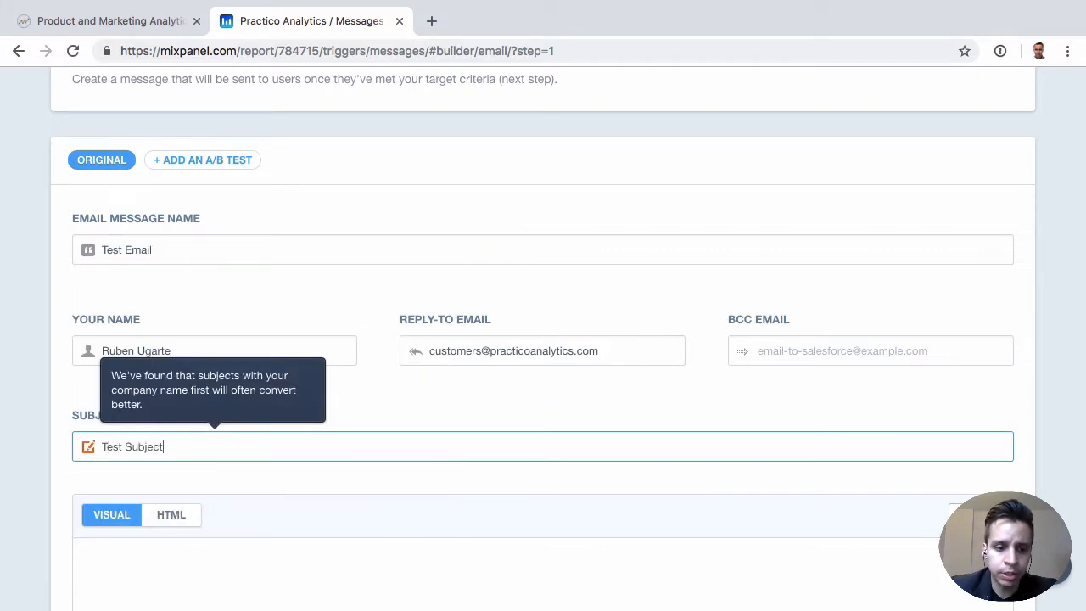
scroll(245, 450, "down", 3)
left_click(262, 461)
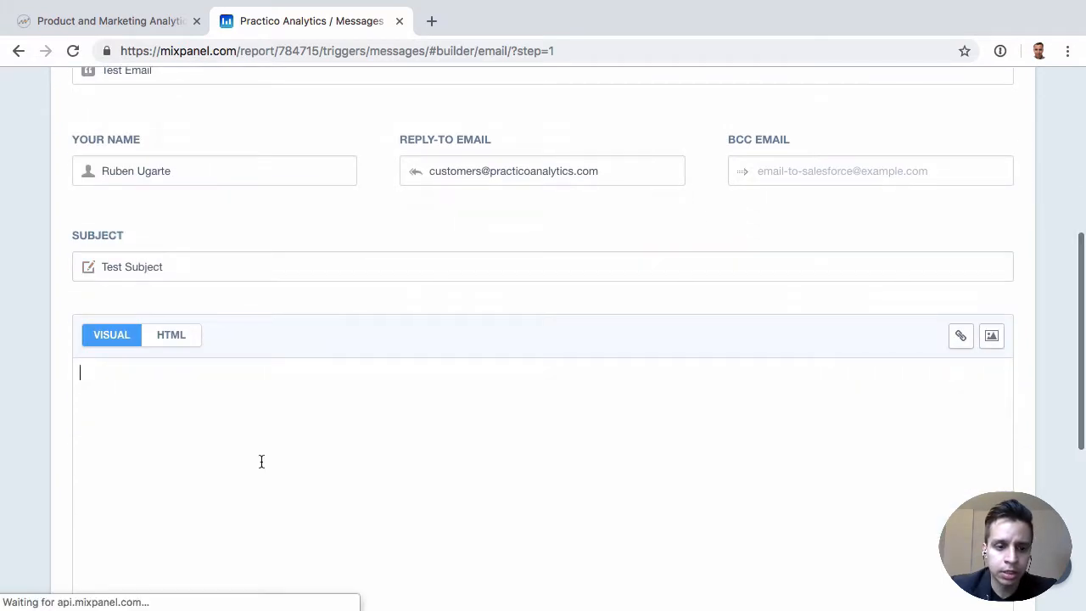
type("Test body.")
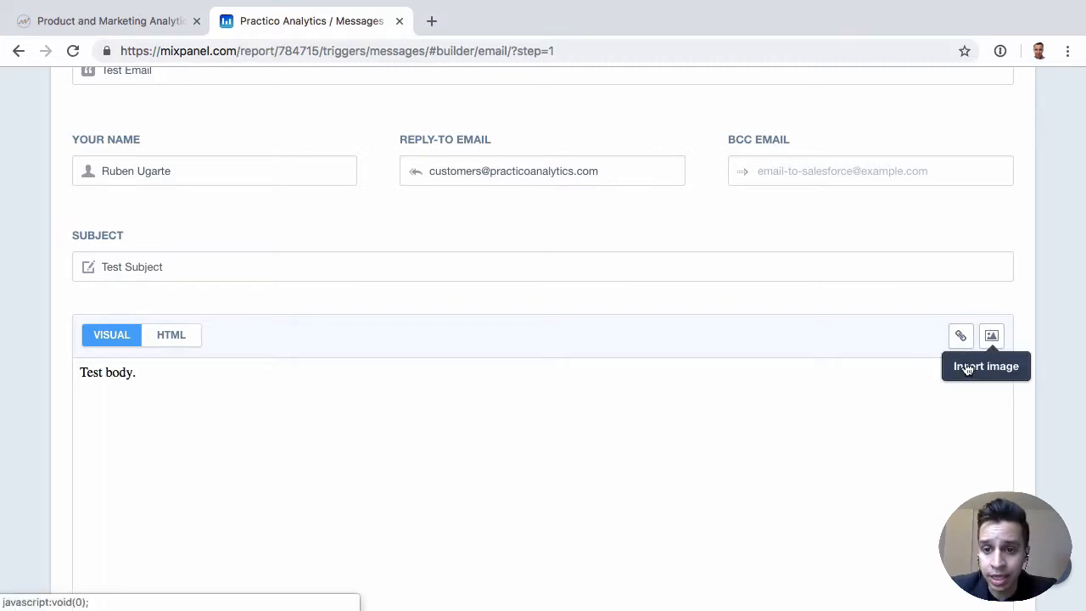
Check the message body's HTML view and review the compose form's fields and the sending options below the body
scroll(705, 414, "down", 2)
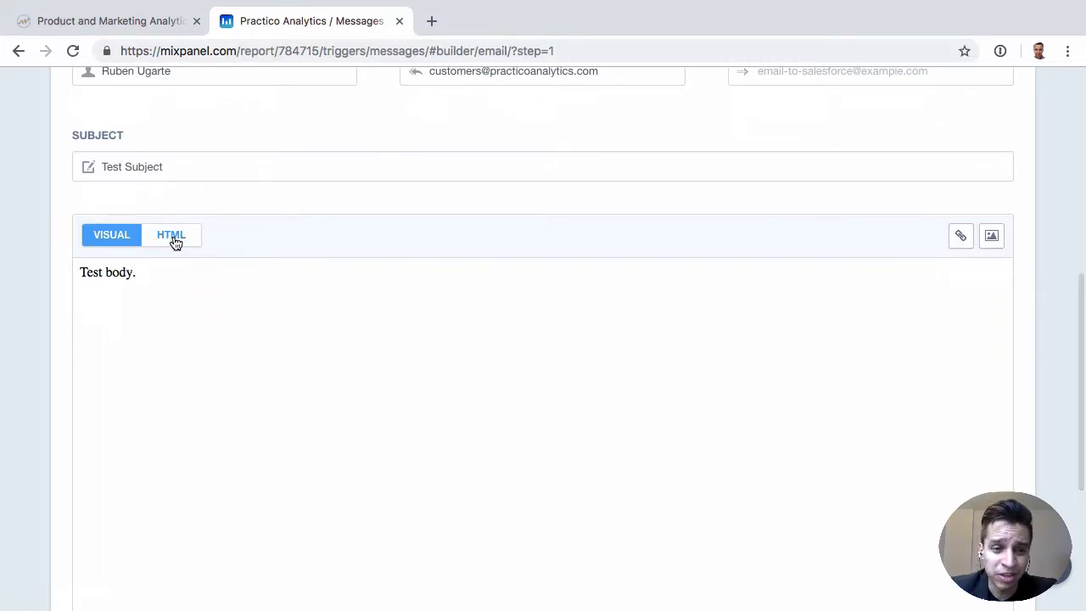
left_click(174, 240)
left_click(106, 237)
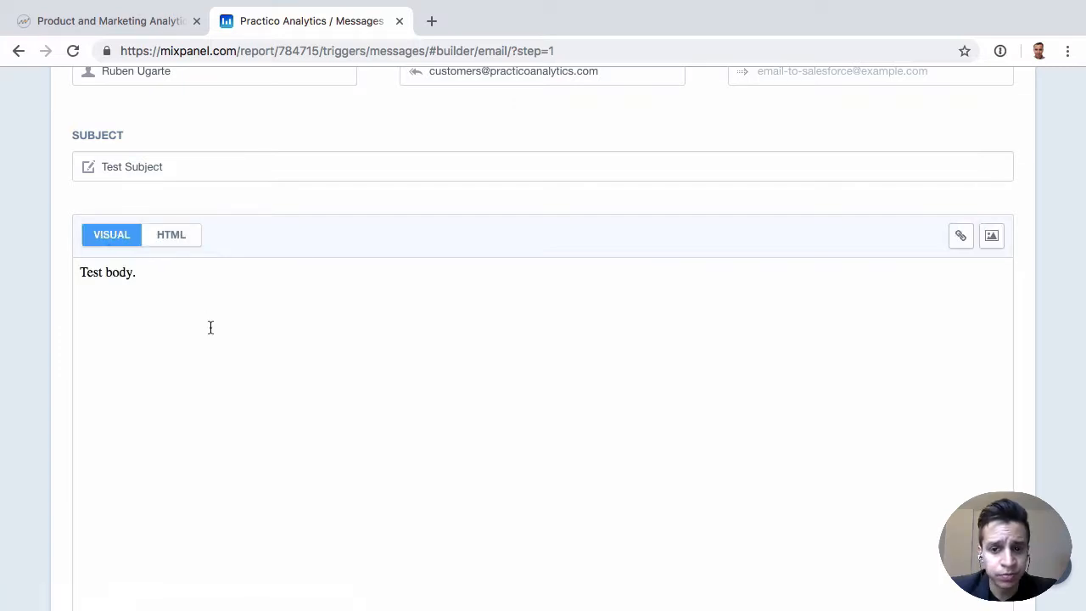
scroll(209, 325, "down", 5)
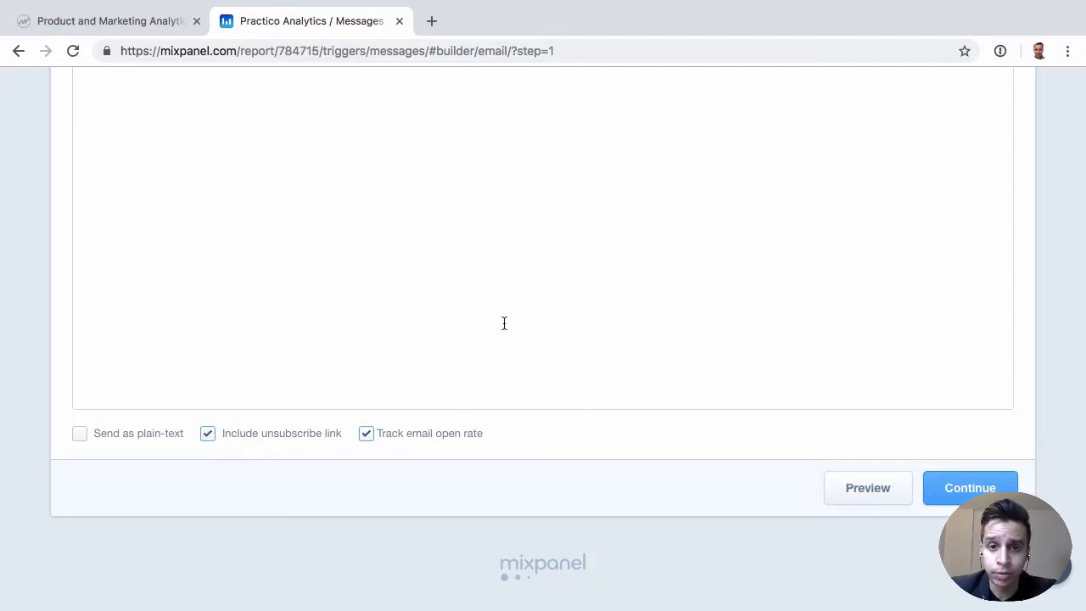
scroll(226, 381, "up", 5)
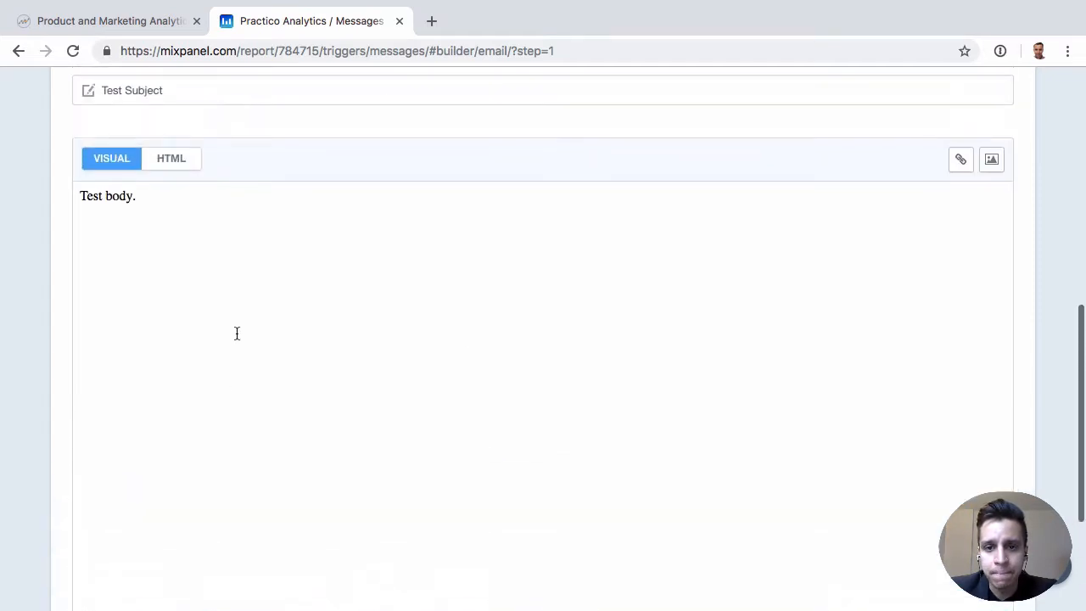
scroll(318, 279, "up", 1)
scroll(349, 291, "up", 5)
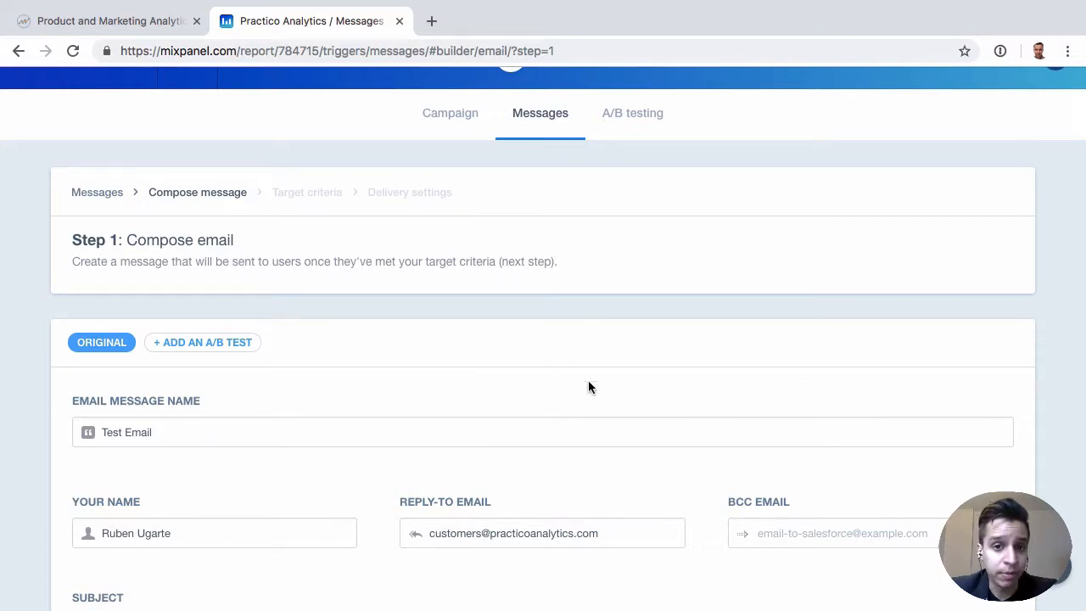
scroll(451, 396, "up", 1)
scroll(451, 396, "down", 4)
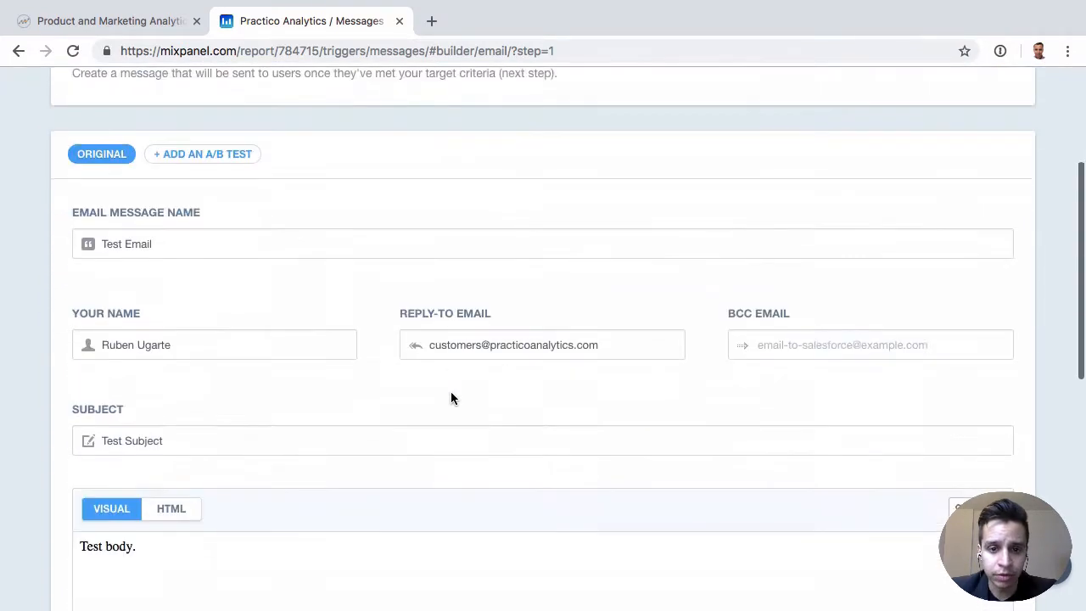
scroll(451, 397, "down", 10)
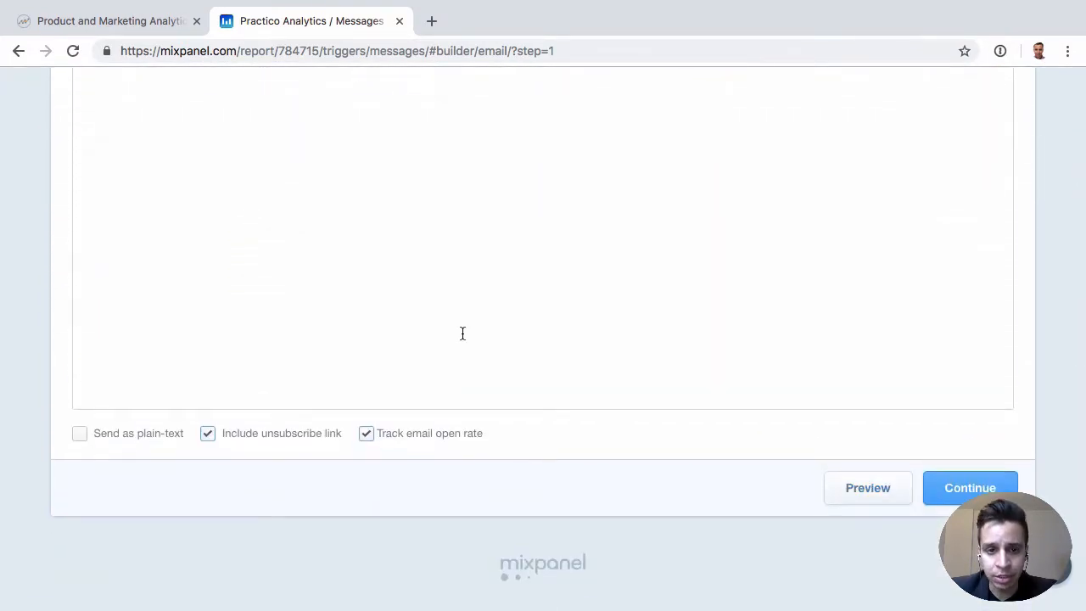
scroll(463, 334, "up", 10)
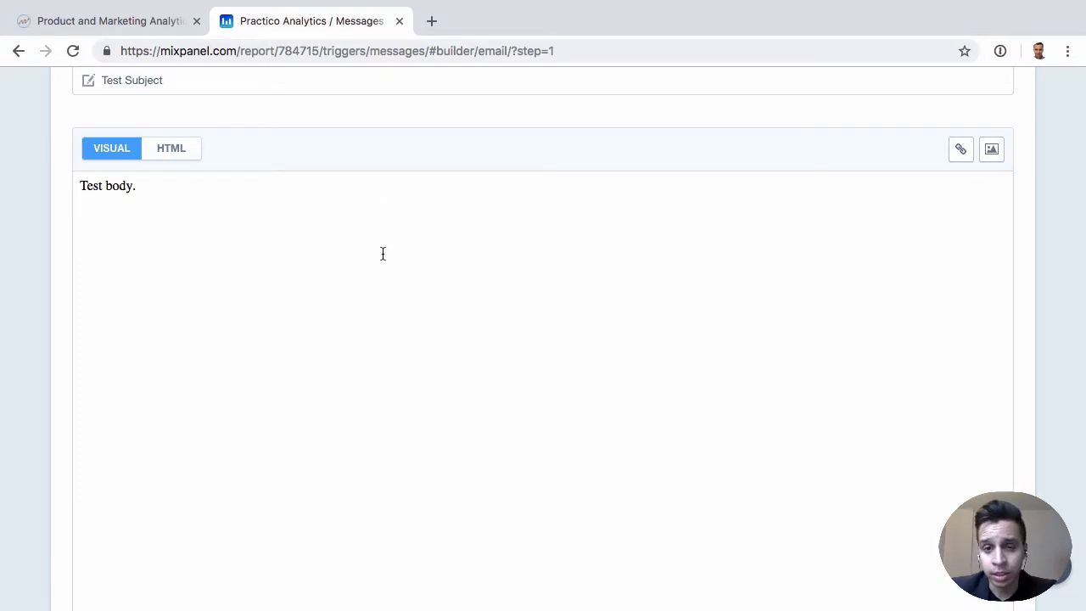
scroll(550, 417, "up", 2)
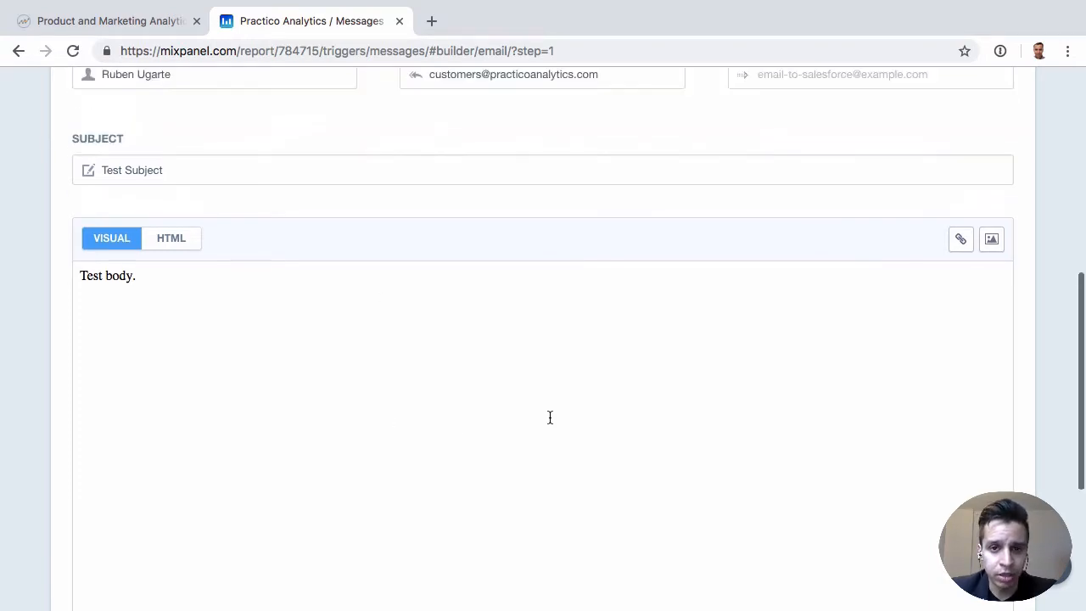
scroll(550, 417, "up", 2)
Bring up the option for sending a preview email and continue to the target criteria
scroll(550, 416, "down", 10)
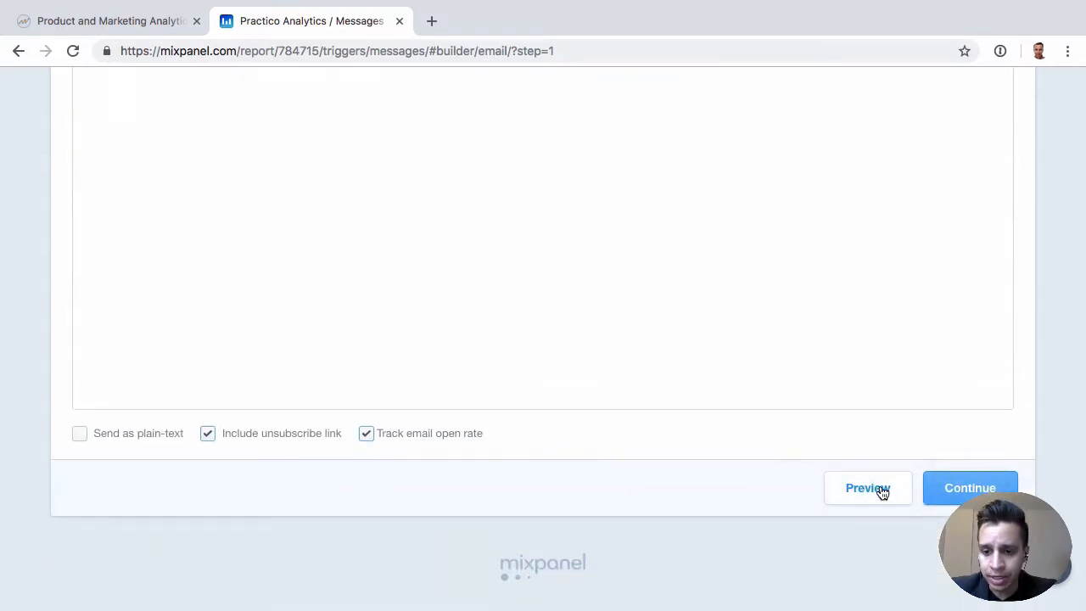
left_click(882, 492)
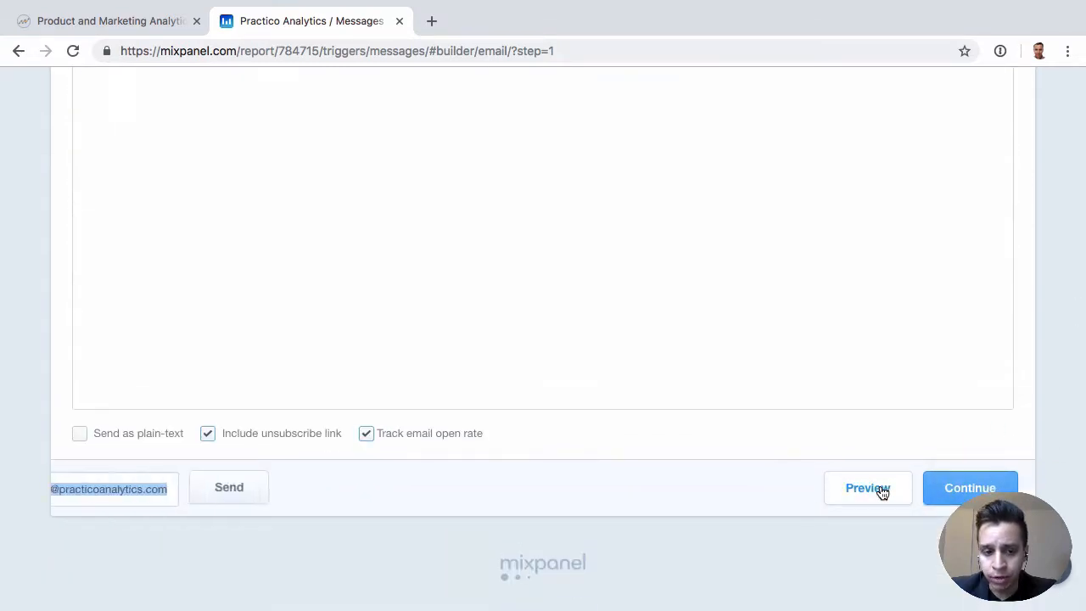
left_click(960, 491)
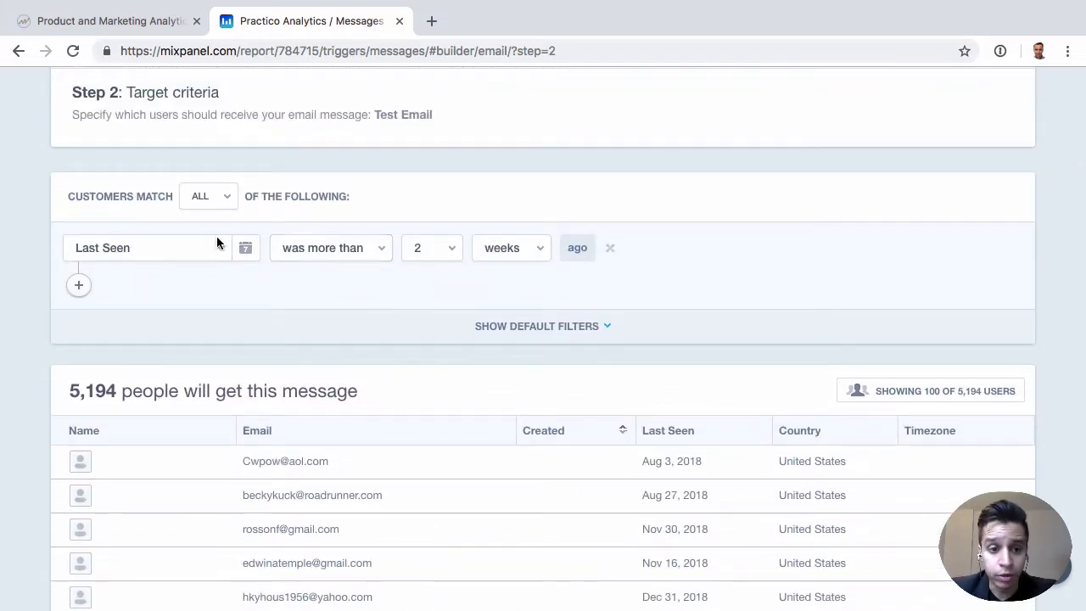
Change the Last Seen condition's comparison to "was less than" for the 2-week period
left_click(186, 254)
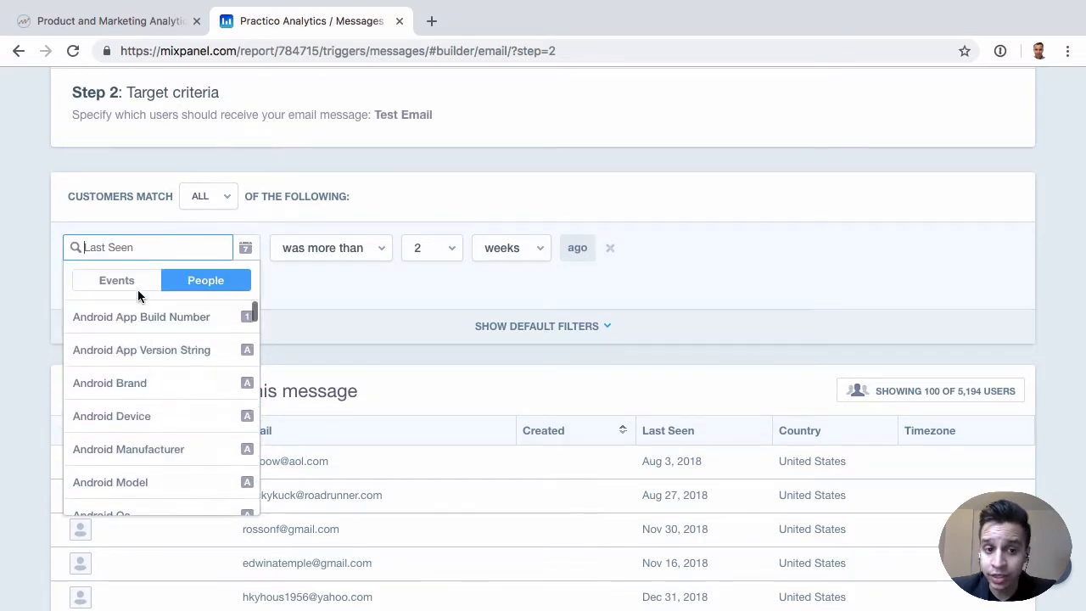
left_click(348, 288)
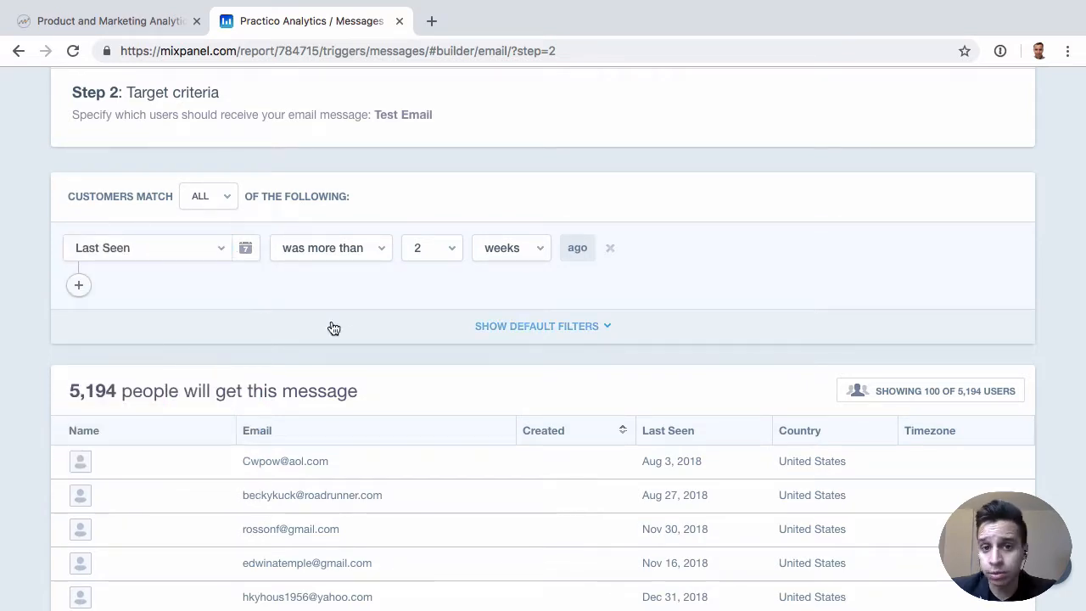
left_click(347, 248)
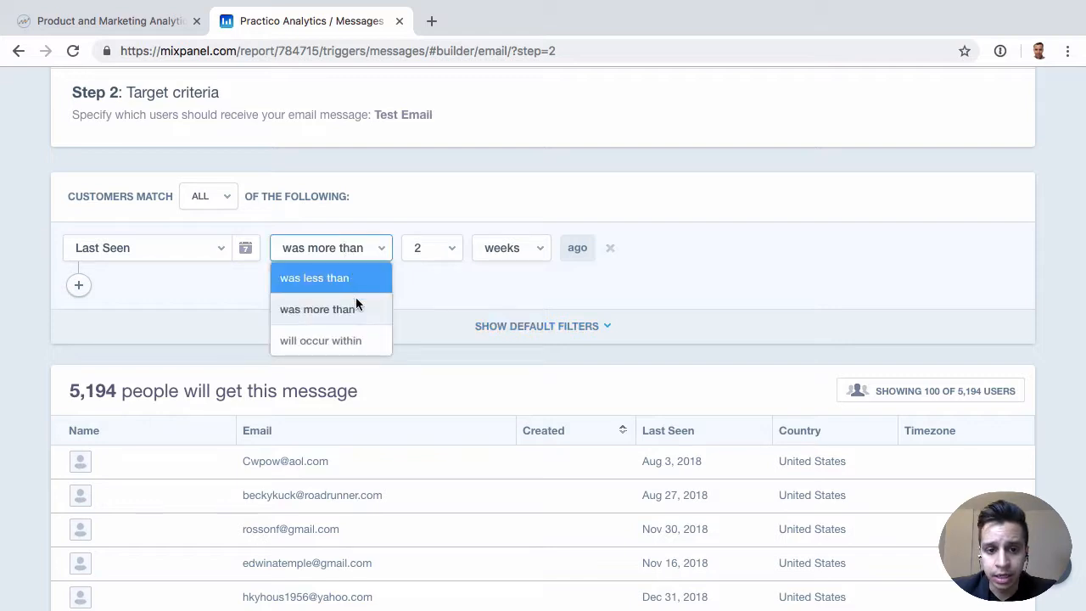
left_click(351, 280)
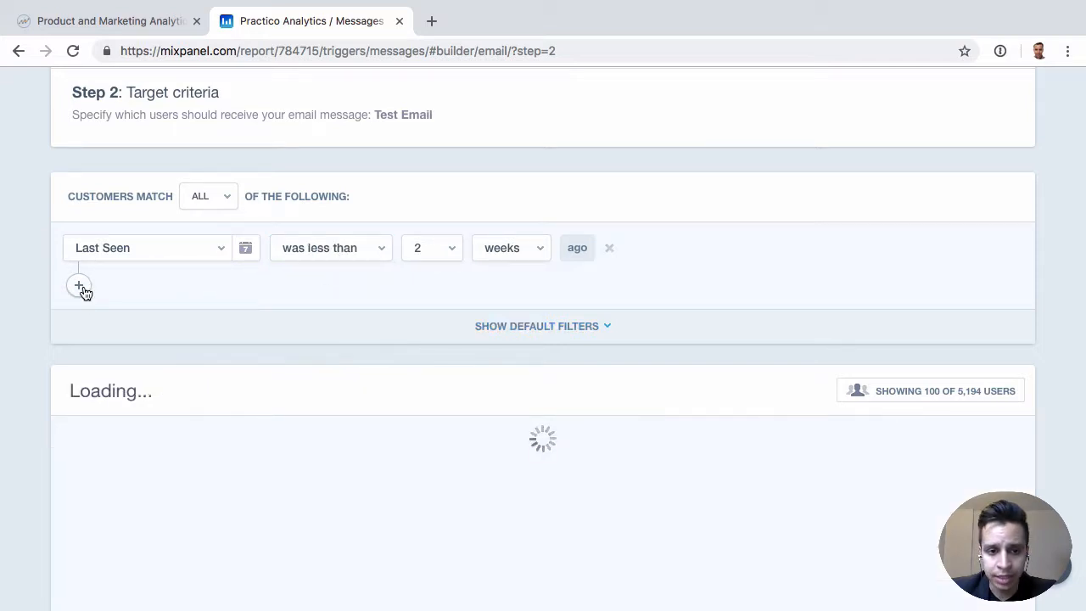
Add a second targeting condition based on the puzzle_Completed event
left_click(81, 289)
left_click(121, 291)
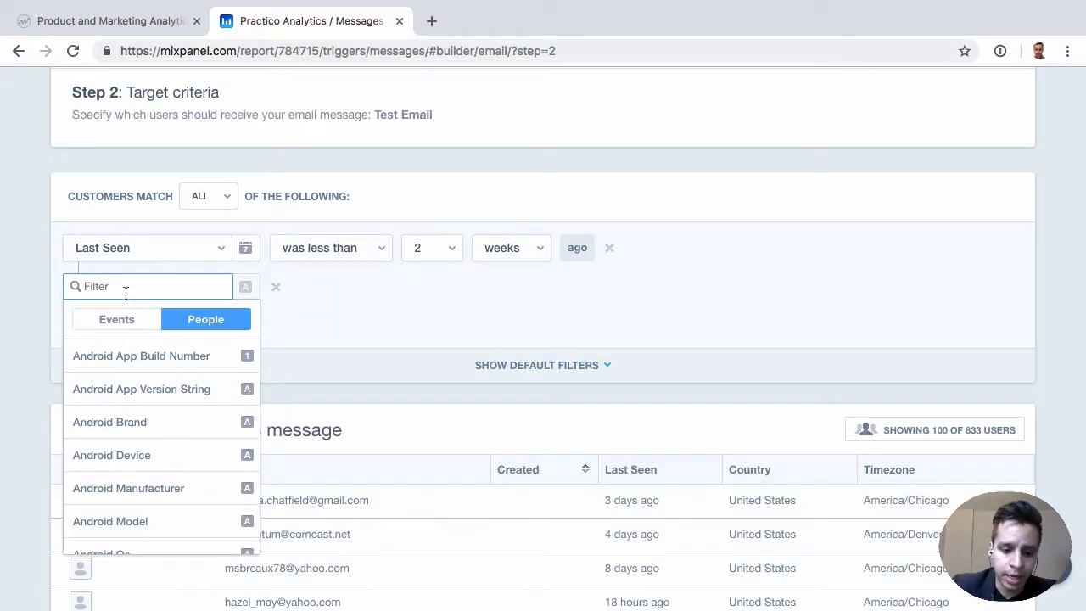
type("compl")
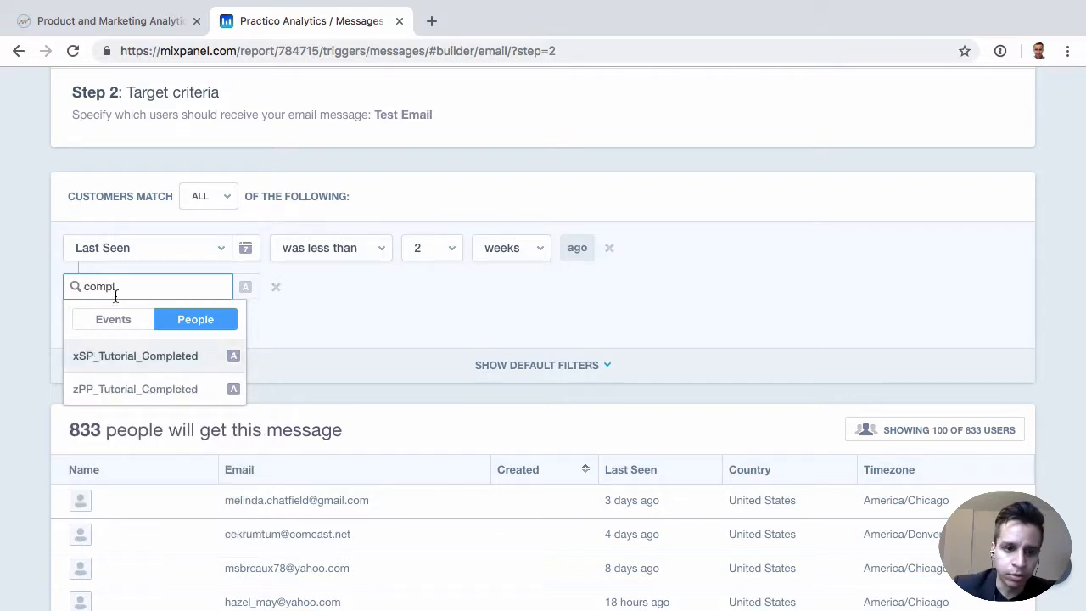
left_click(100, 321)
left_click(164, 387)
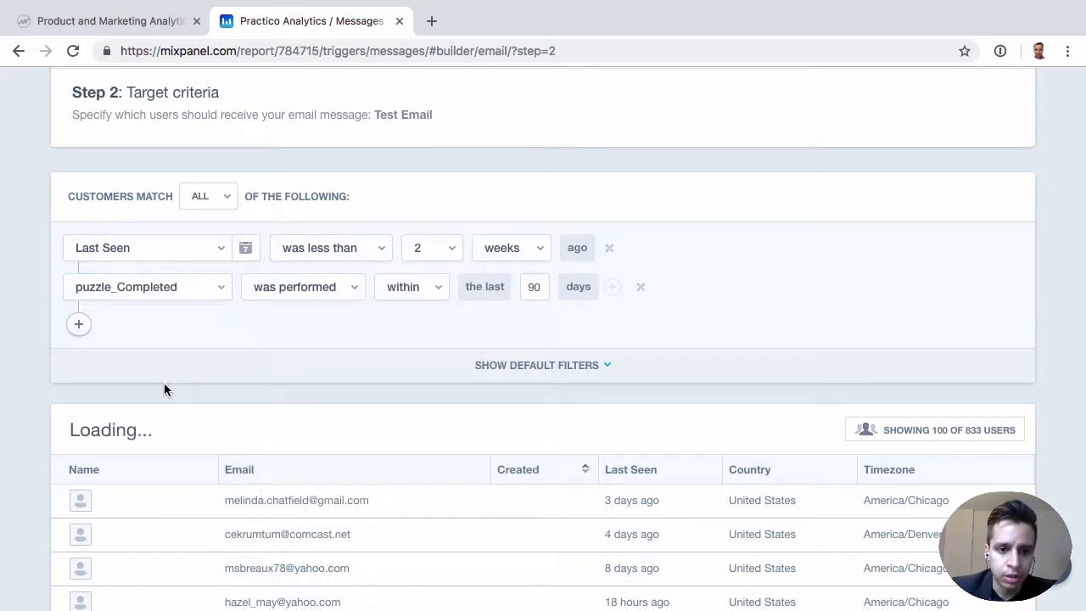
Require puzzle_Completed to have been performed greater than 4 times, keeping the 90-day window
left_click(325, 287)
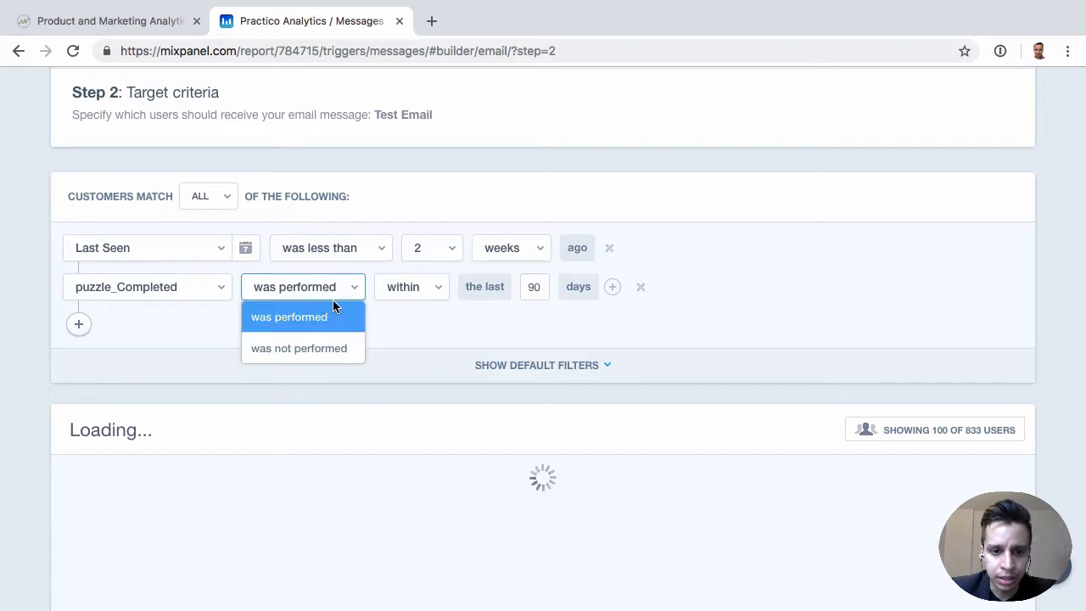
left_click(416, 320)
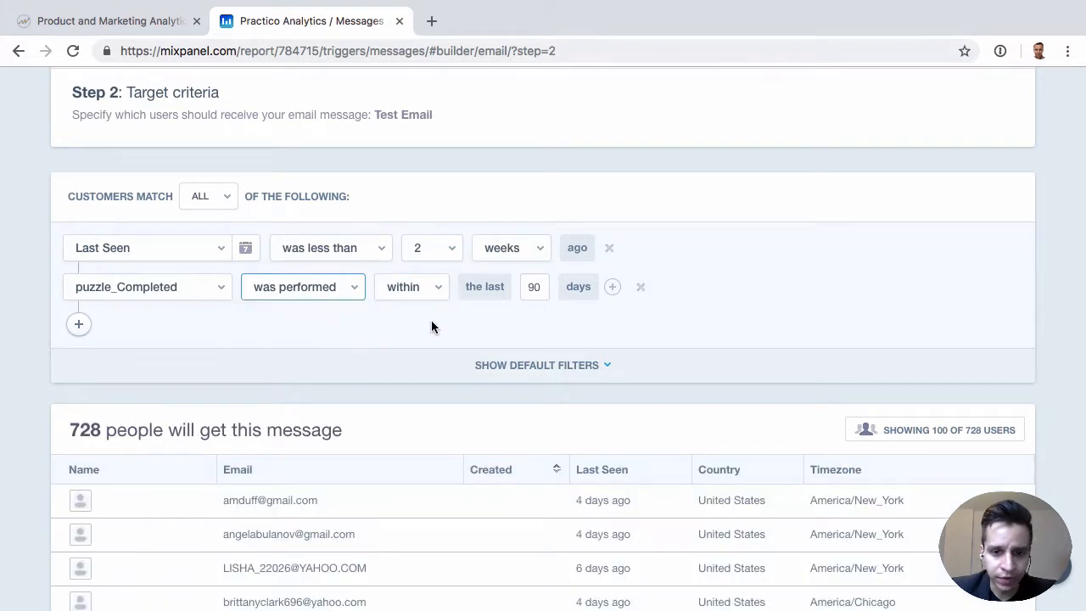
left_click(360, 297)
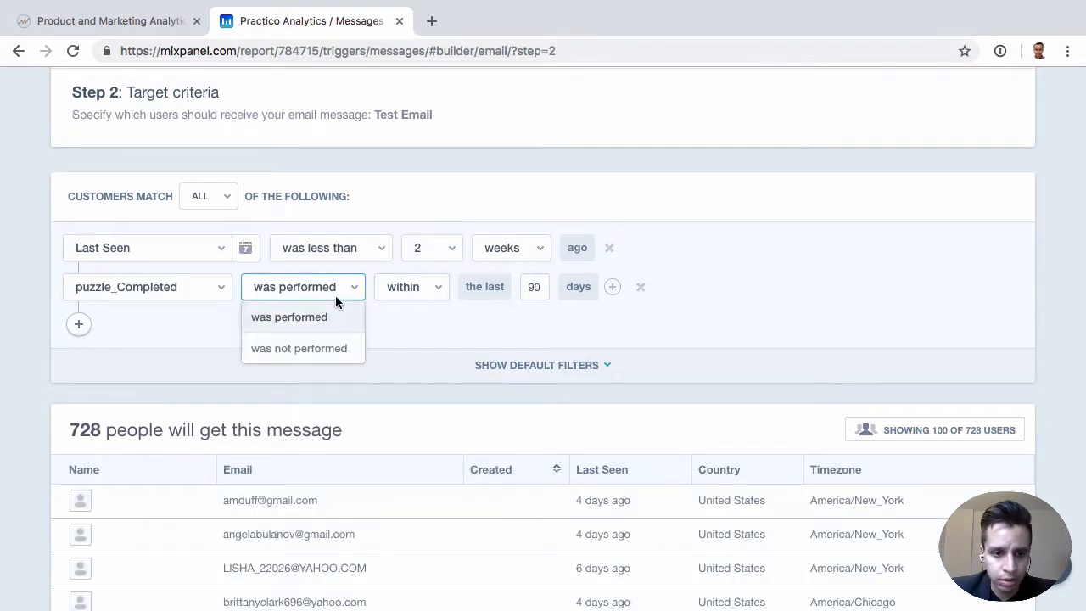
left_click(429, 289)
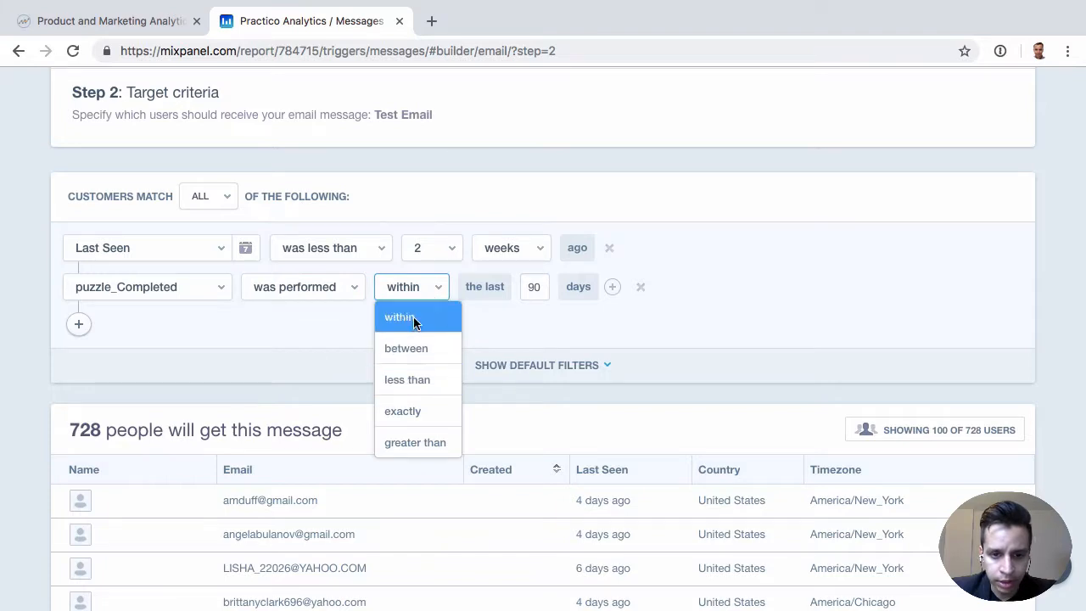
scroll(423, 413, "down", 1)
left_click(424, 424)
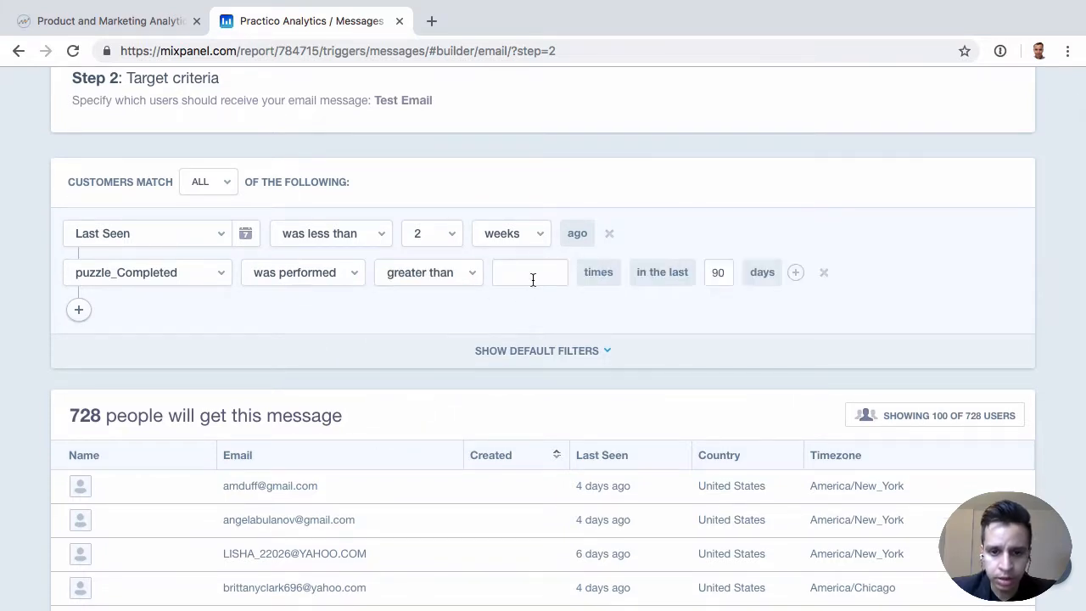
type("4")
left_click(578, 317)
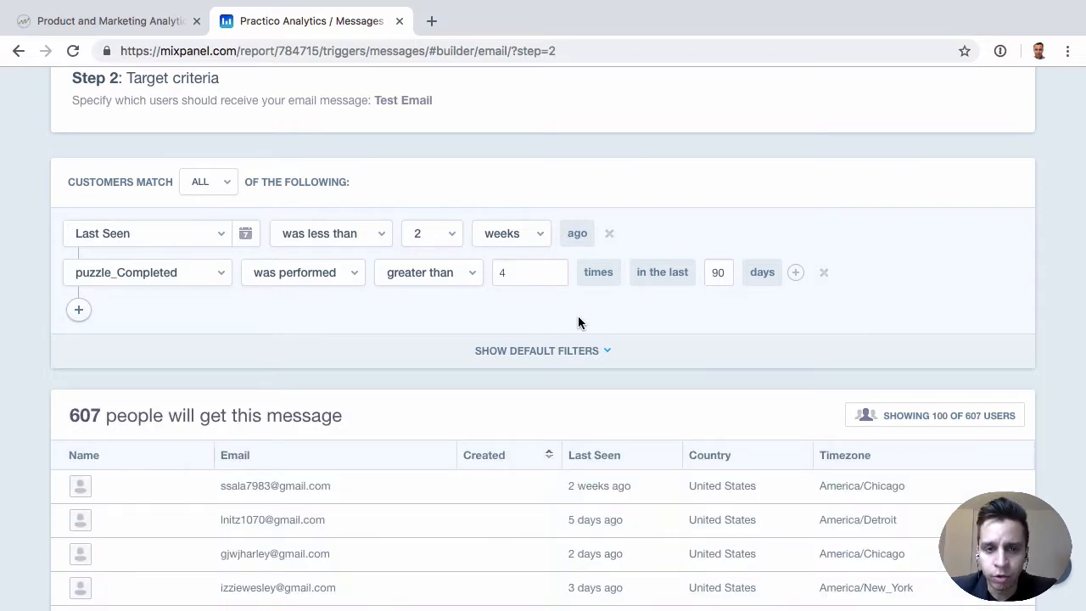
Expand the default filters and examine the bounce, spam and unsubscribe conditions recipients must match
left_click(602, 351)
scroll(488, 346, "down", 2)
scroll(488, 346, "down", 5)
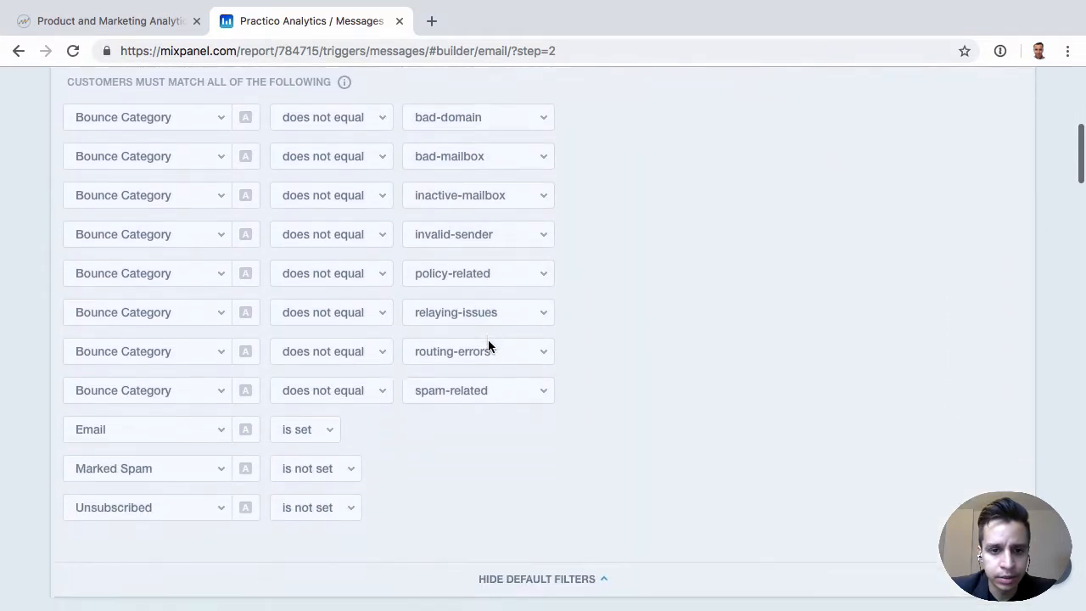
Review the Bounce Category, Email, Marked Spam and Unsubscribed default conditions and collapse the default filters
scroll(344, 435, "up", 2)
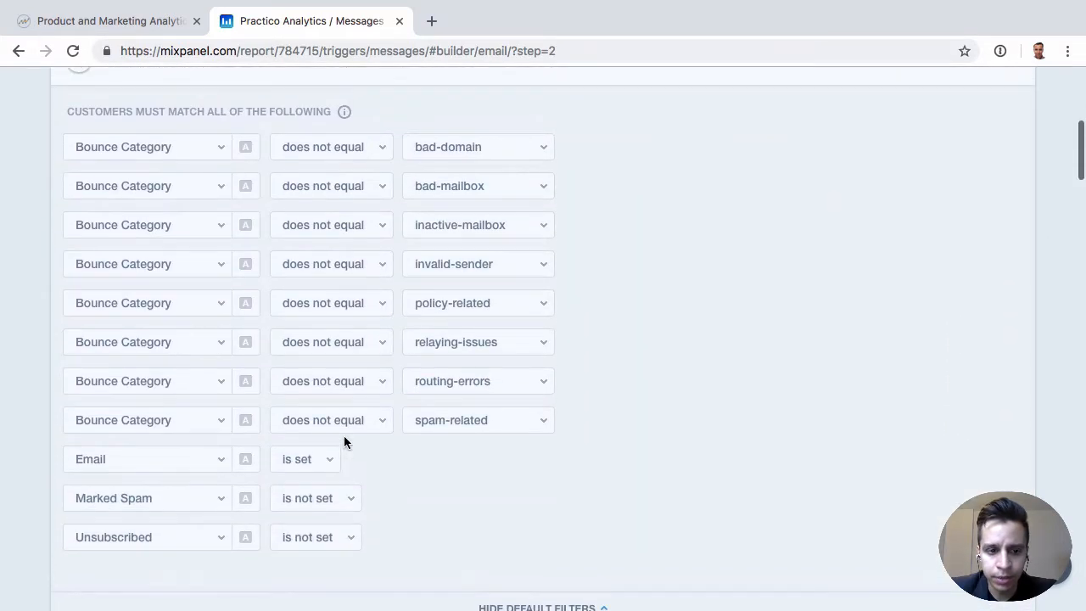
scroll(147, 478, "down", 2)
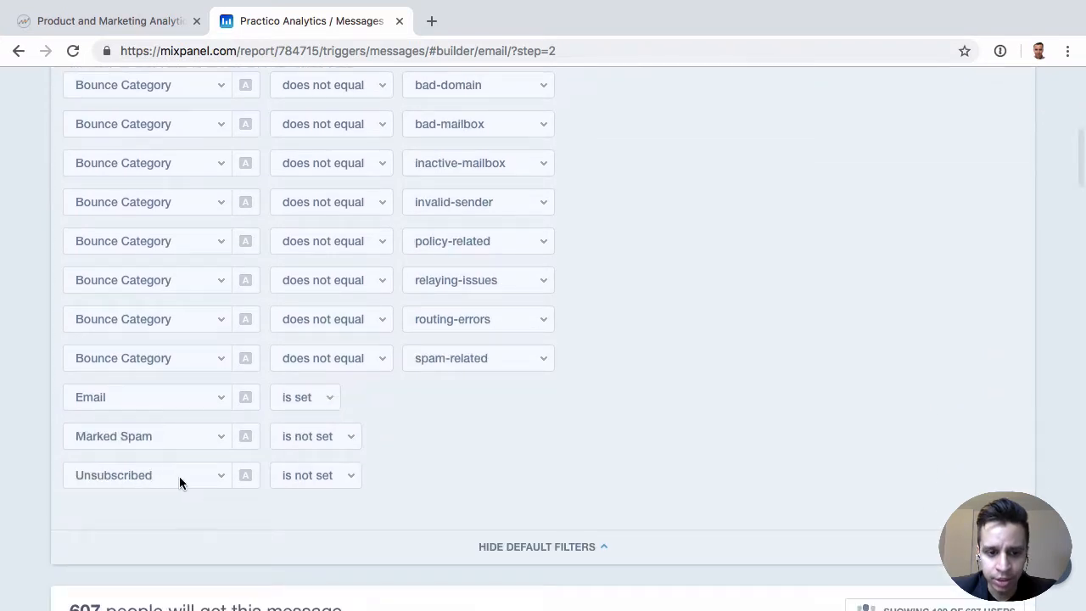
scroll(181, 485, "up", 8)
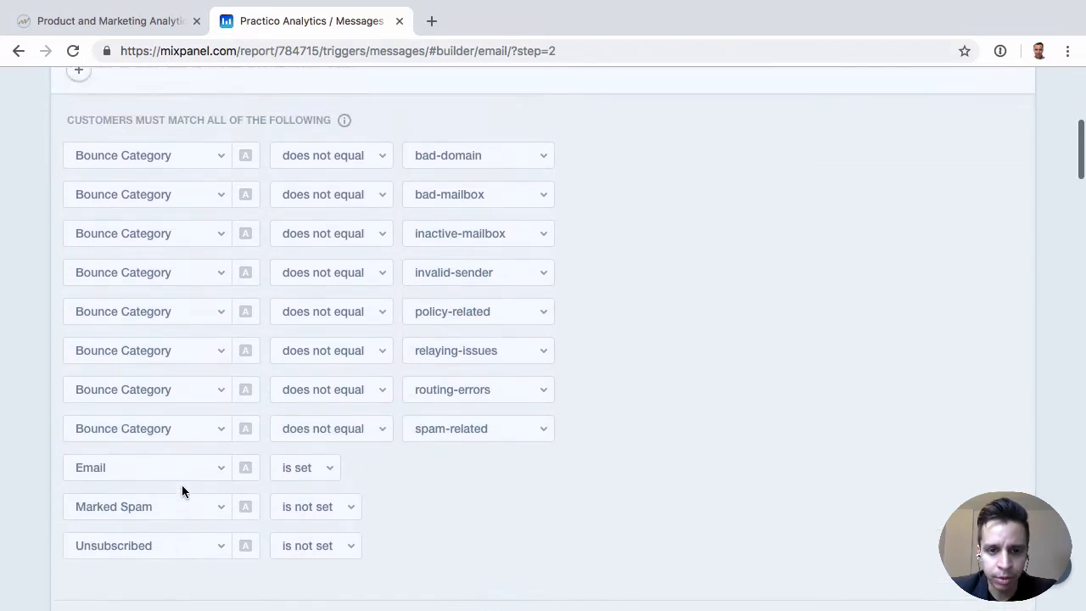
scroll(553, 337, "down", 10)
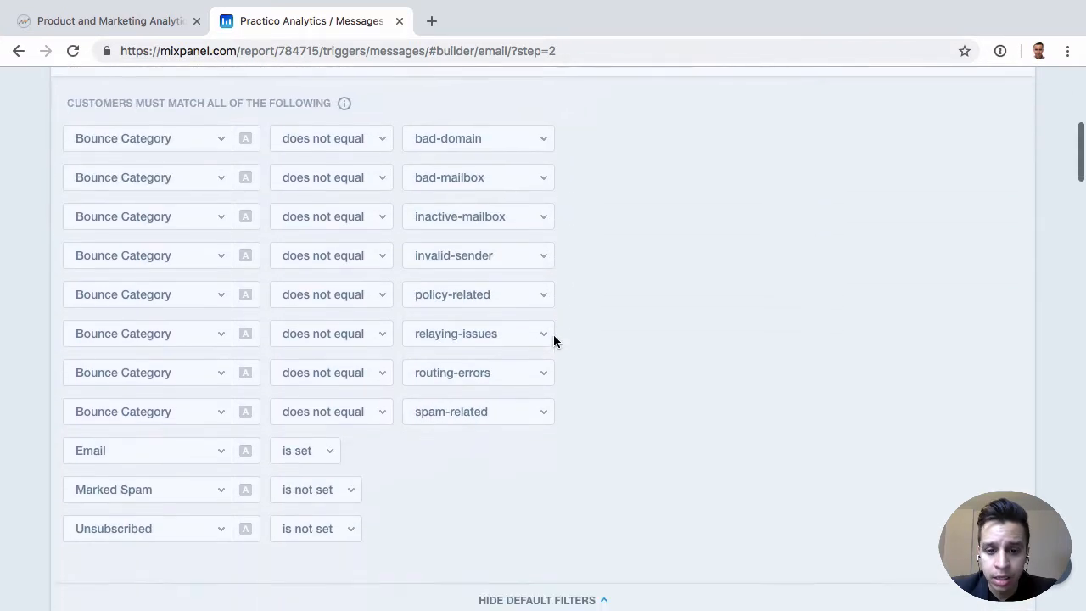
left_click(572, 465)
scroll(603, 308, "up", 1)
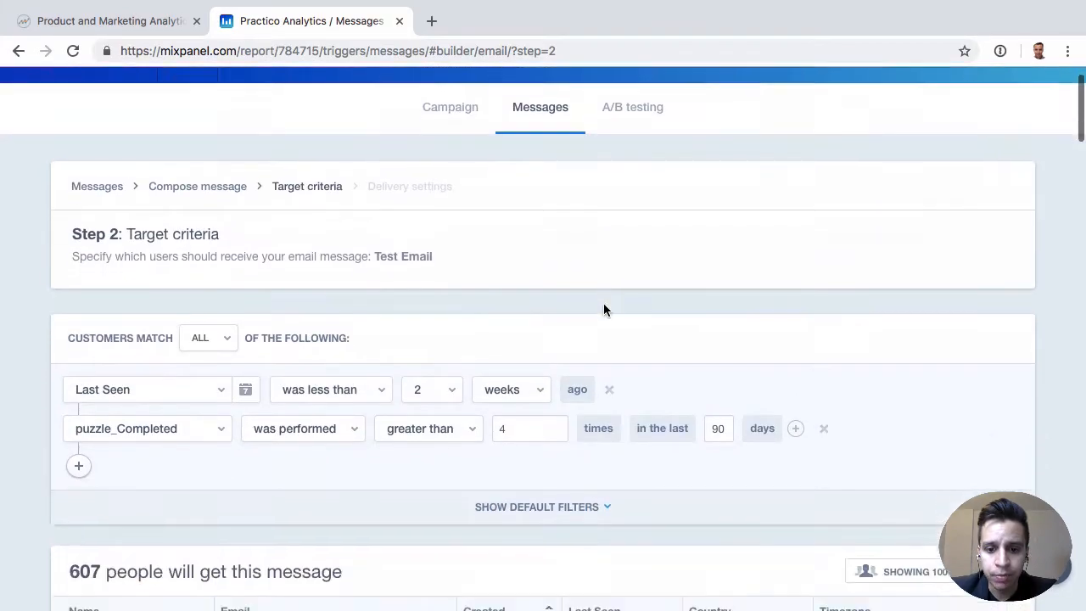
Look through the list of users who will get the message and continue to the delivery settings
scroll(497, 320, "down", 3)
scroll(854, 390, "down", 20)
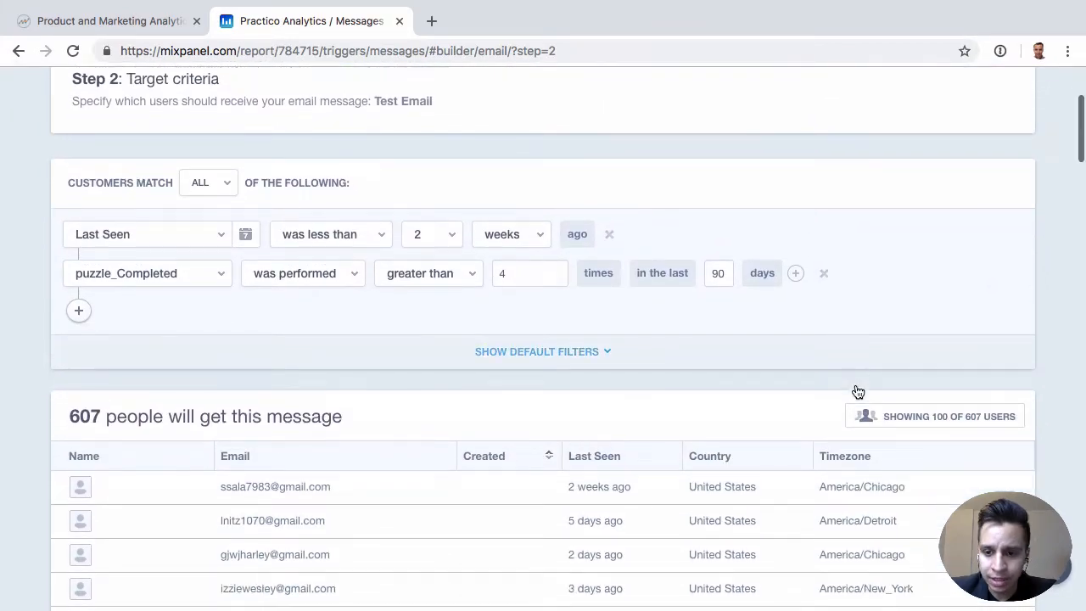
scroll(853, 387, "down", 15)
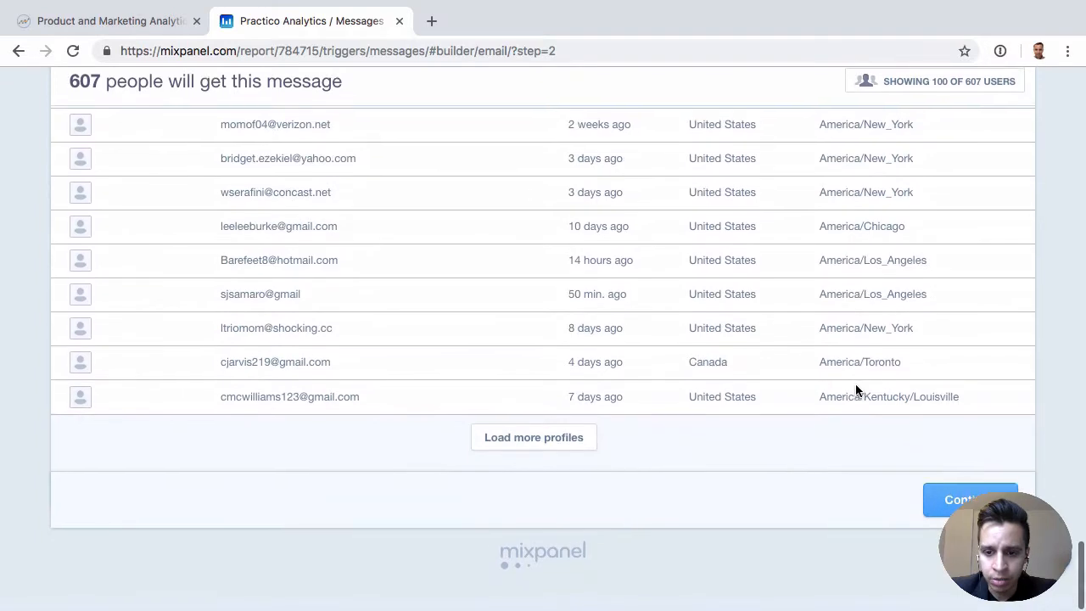
left_click(946, 511)
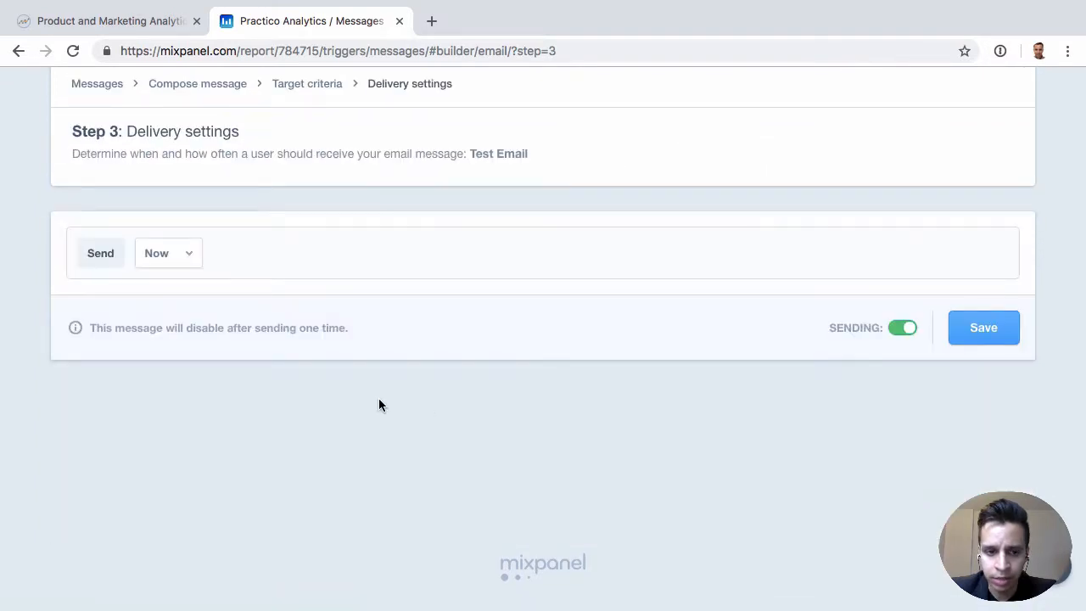
Examine the one-time and recurring send schedule options, leaving the schedule on Now
left_click(177, 251)
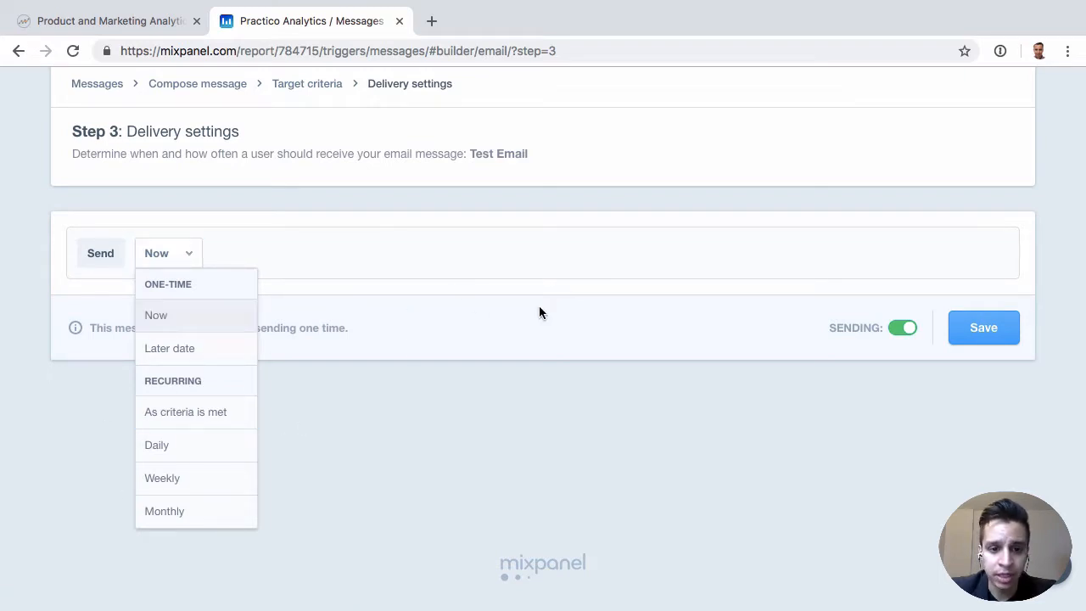
left_click(596, 224)
scroll(611, 271, "up", 2)
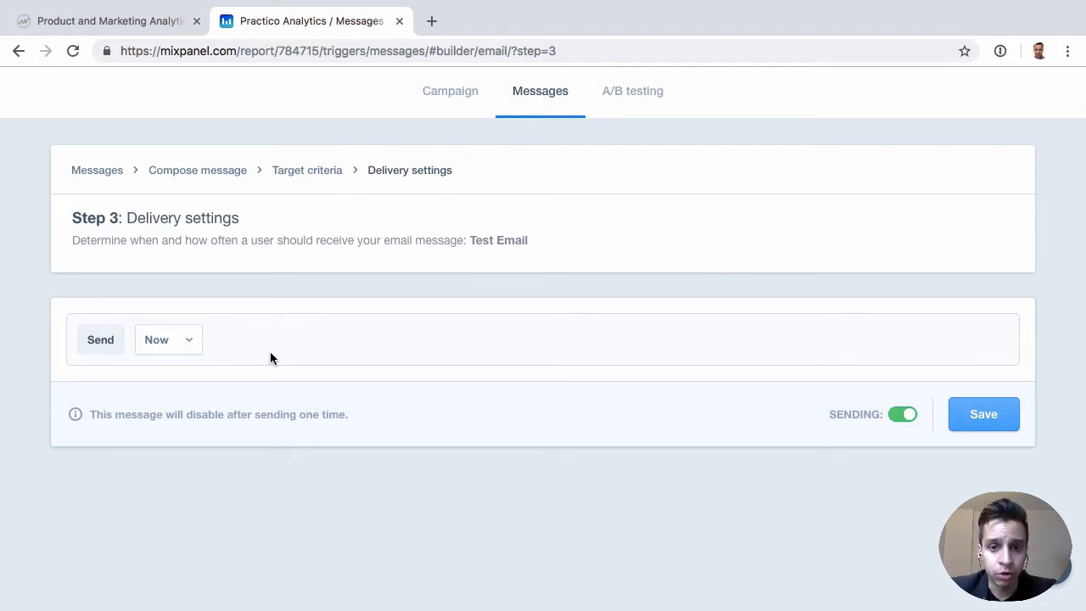
Return to the Messages overview without saving the email and view the message types available for creation
scroll(344, 397, "up", 2)
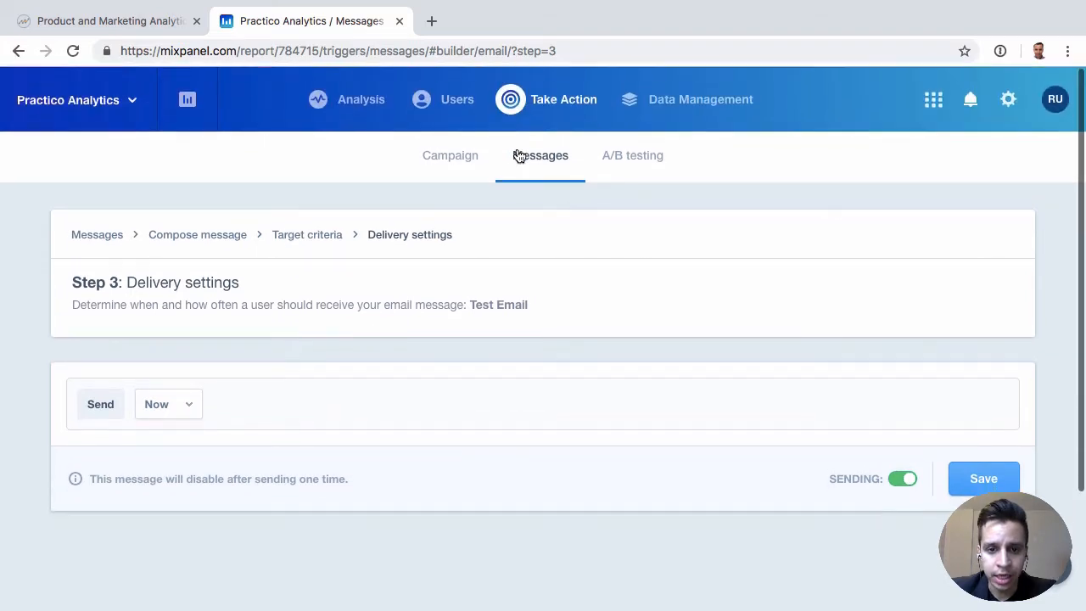
left_click(530, 153)
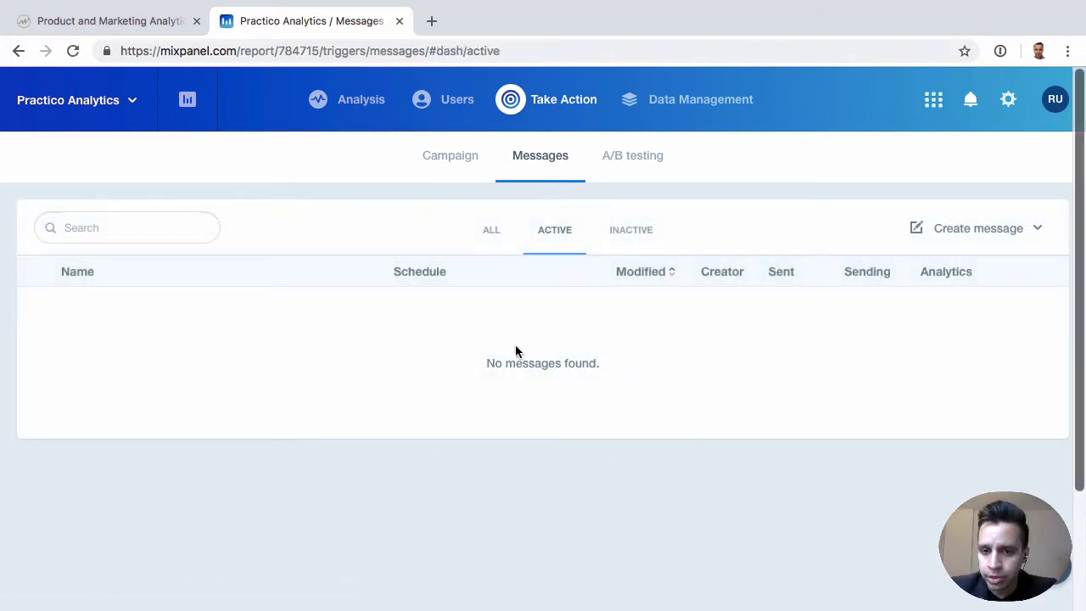
left_click(974, 232)
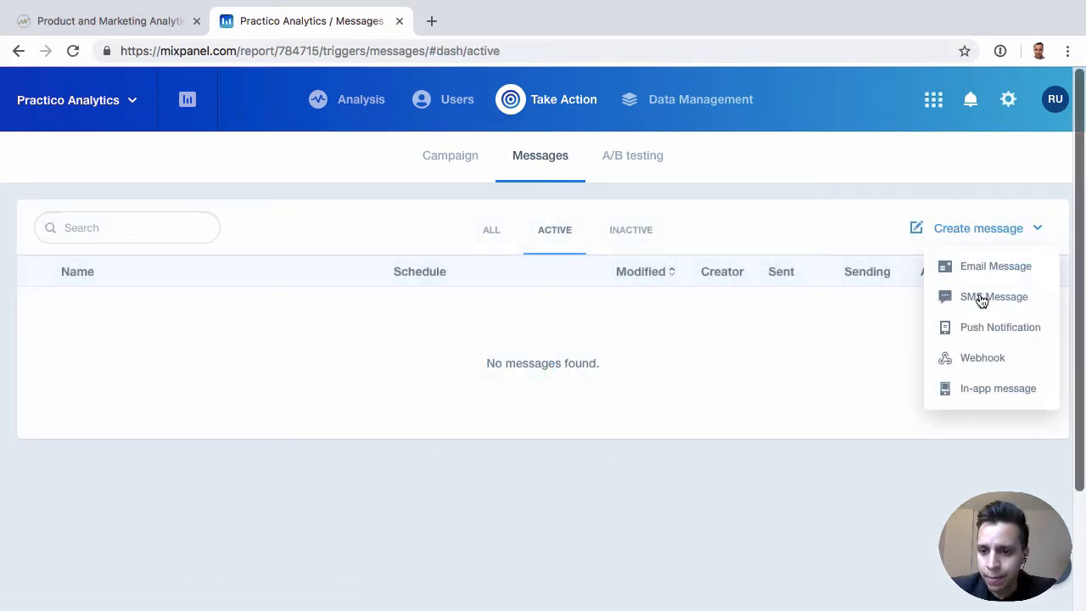
left_click(635, 388)
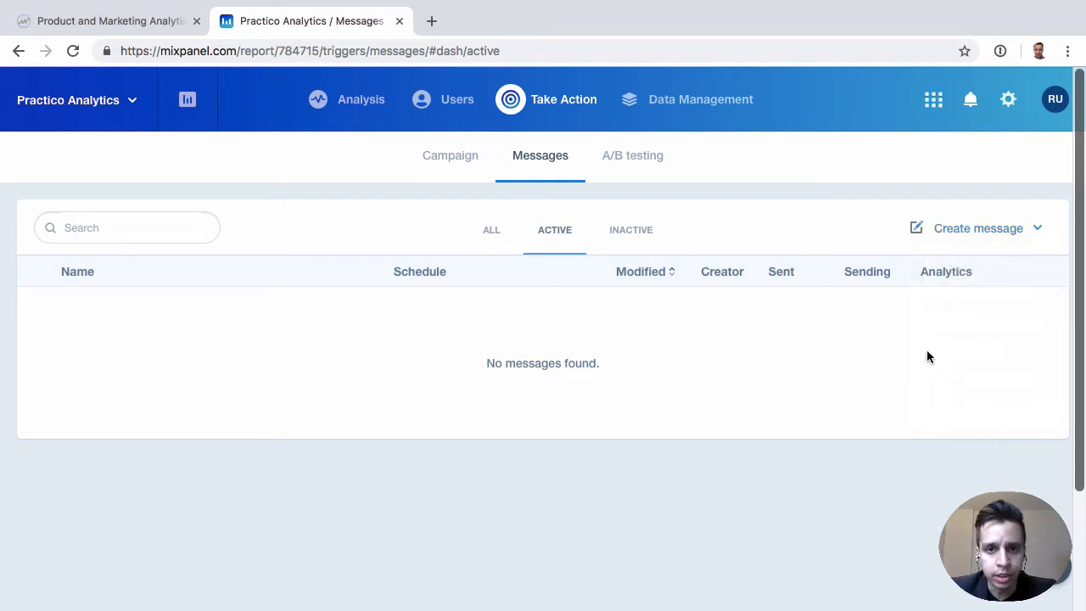